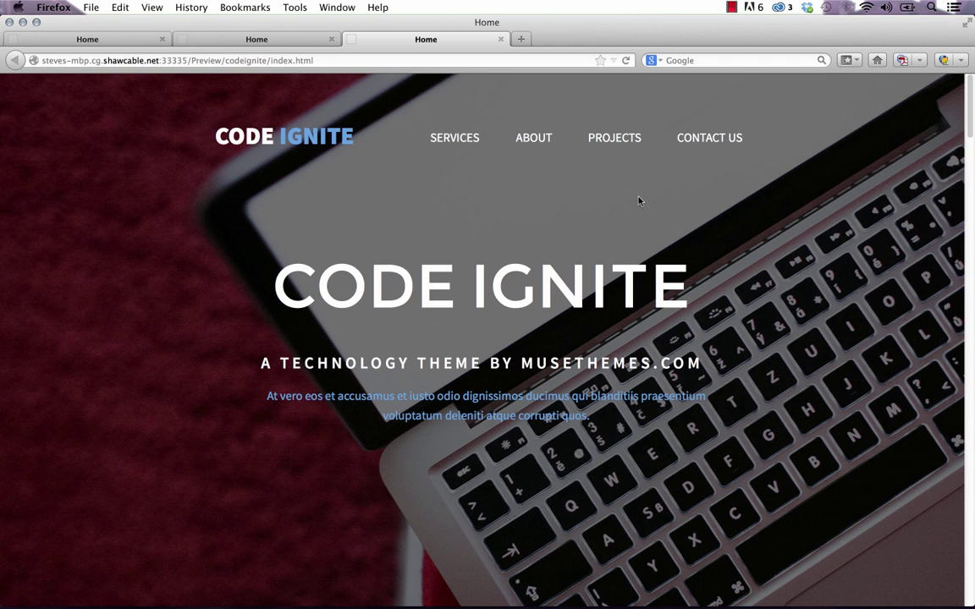
Switch from the browser to Adobe Muse and create a new desktop site with the default page settings
click(625, 61)
mouse_move(684, 296)
mouse_down()
mouse_move(278, 283)
mouse_move(700, 292)
mouse_up()
click(384, 586)
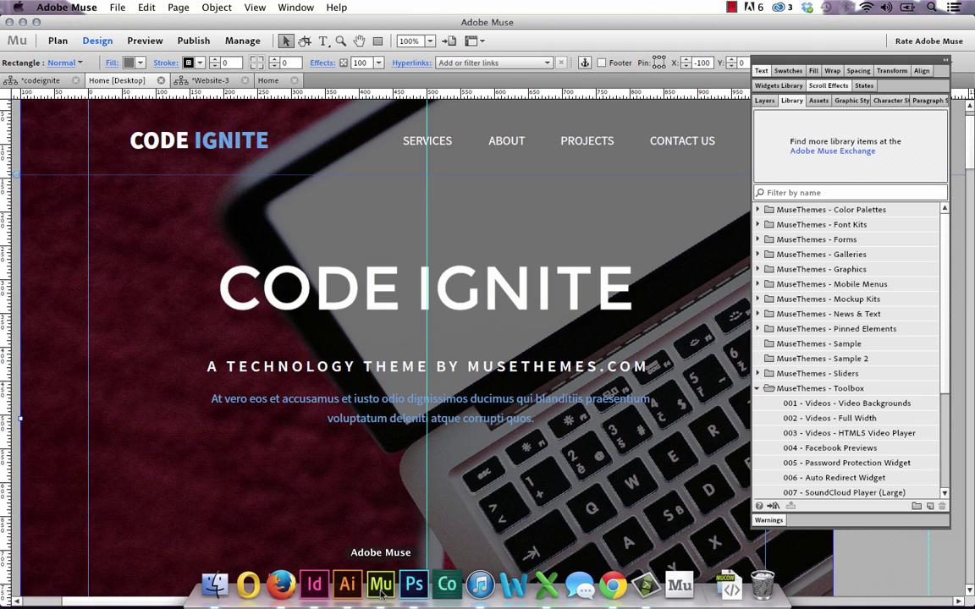
click(112, 7)
click(137, 18)
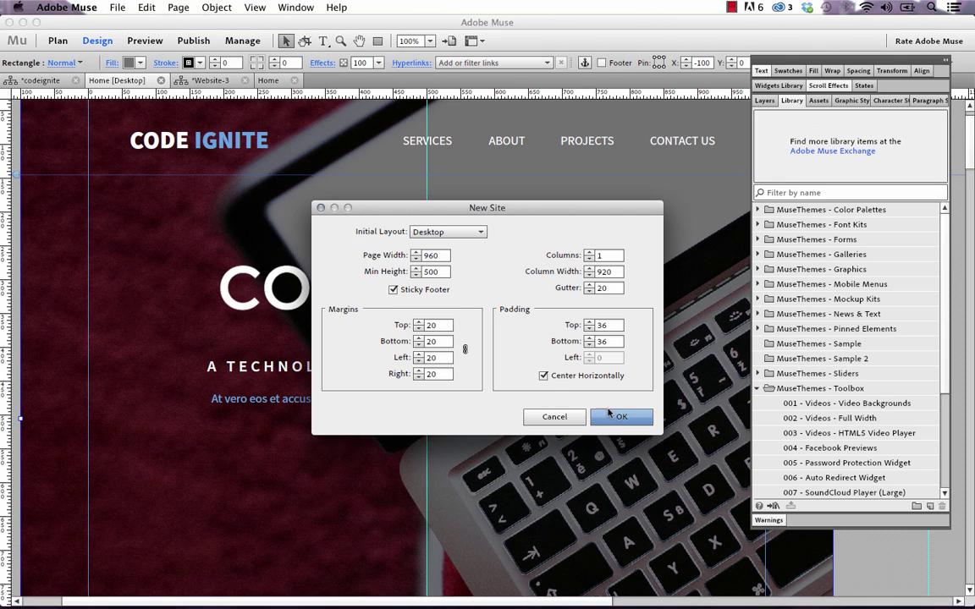
click(616, 417)
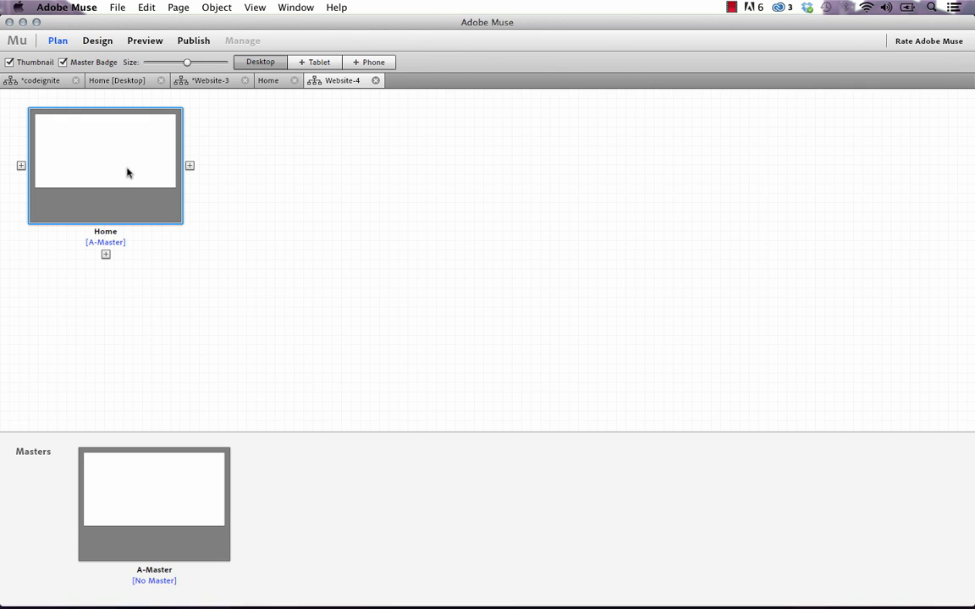
Open the new site's Home page, set its browser fill to white and its page stroke to 0
double_click(126, 170)
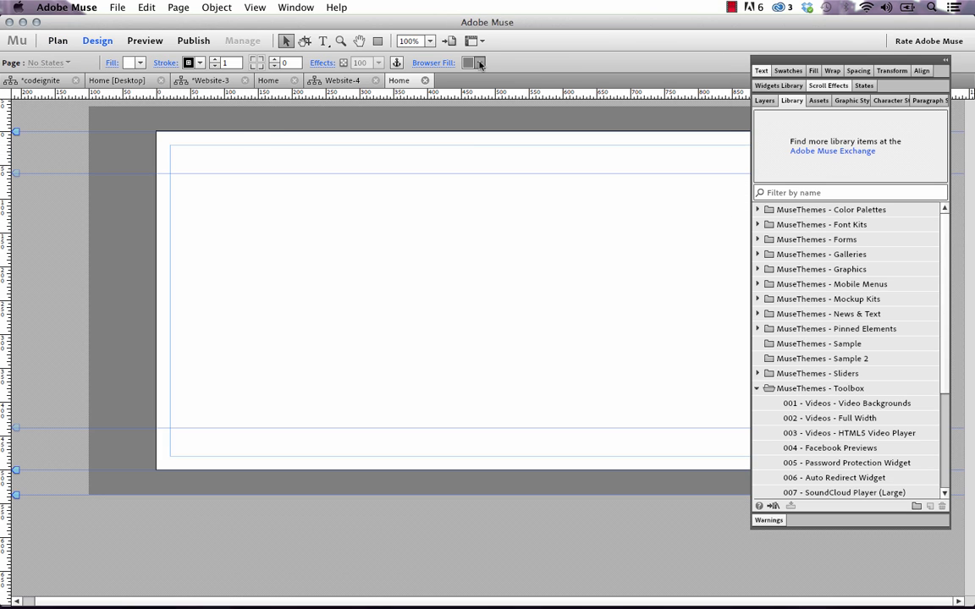
click(434, 59)
click(474, 107)
click(217, 119)
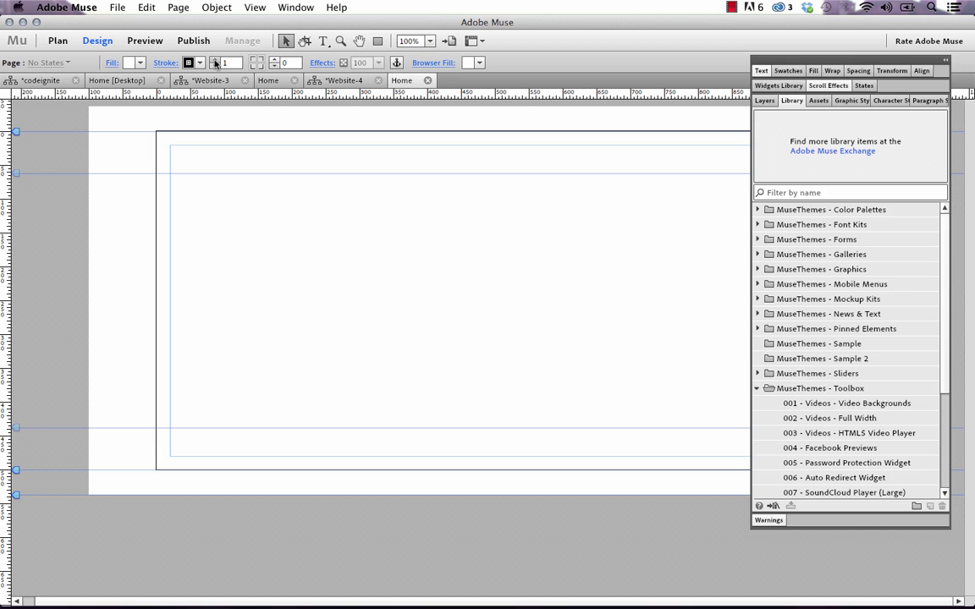
click(213, 65)
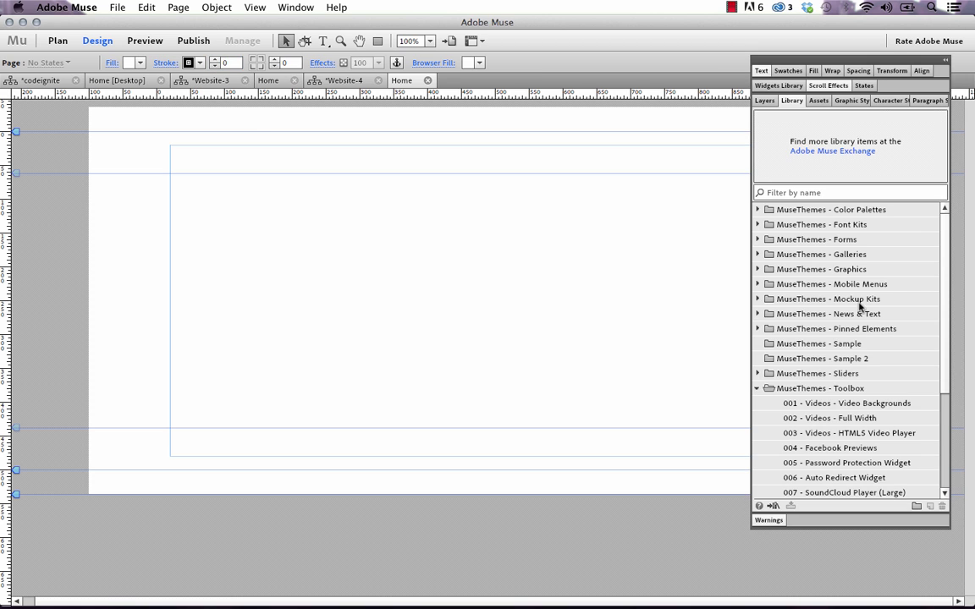
Place the 016 - Text Animations widget from the MuseThemes - Toolbox library on the page and position it at X 20, Y 57
scroll(855, 305, down, 5)
click(800, 241)
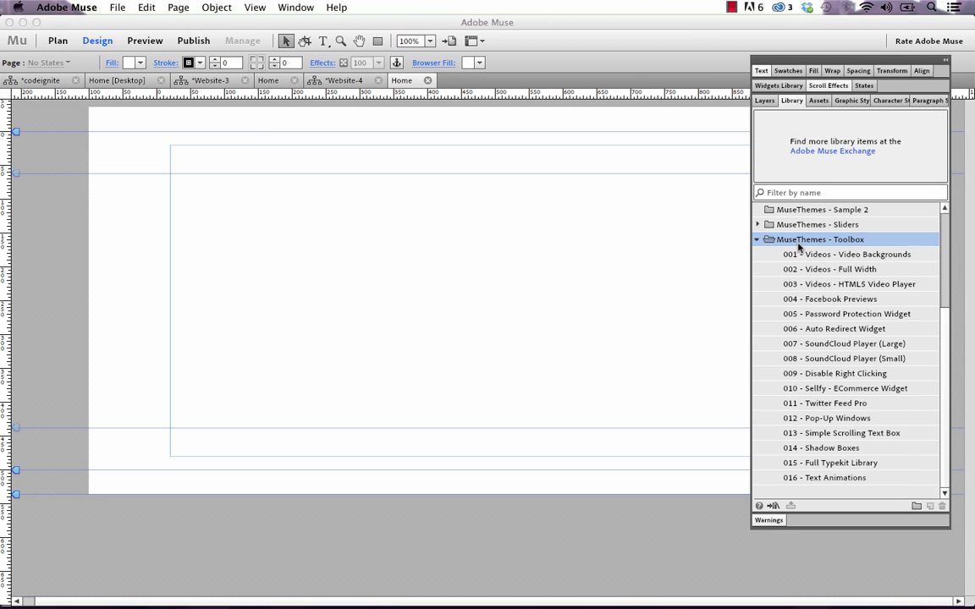
click(827, 478)
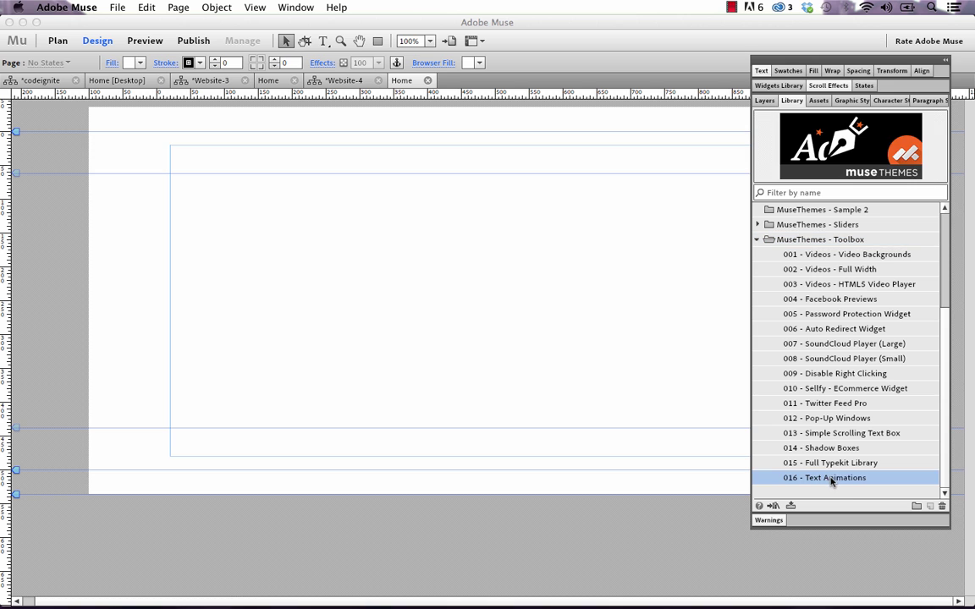
drag(841, 483, 170, 176)
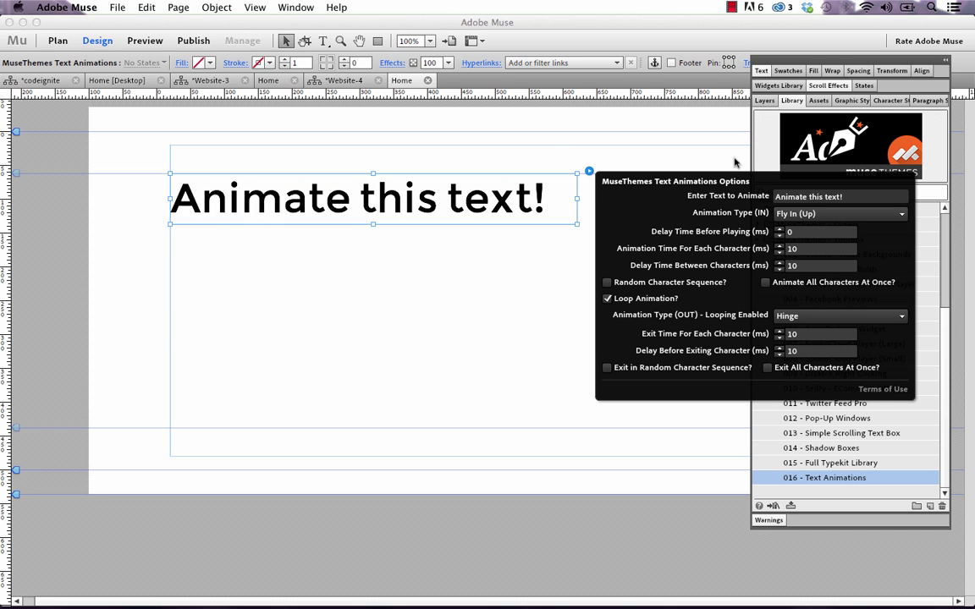
click(941, 59)
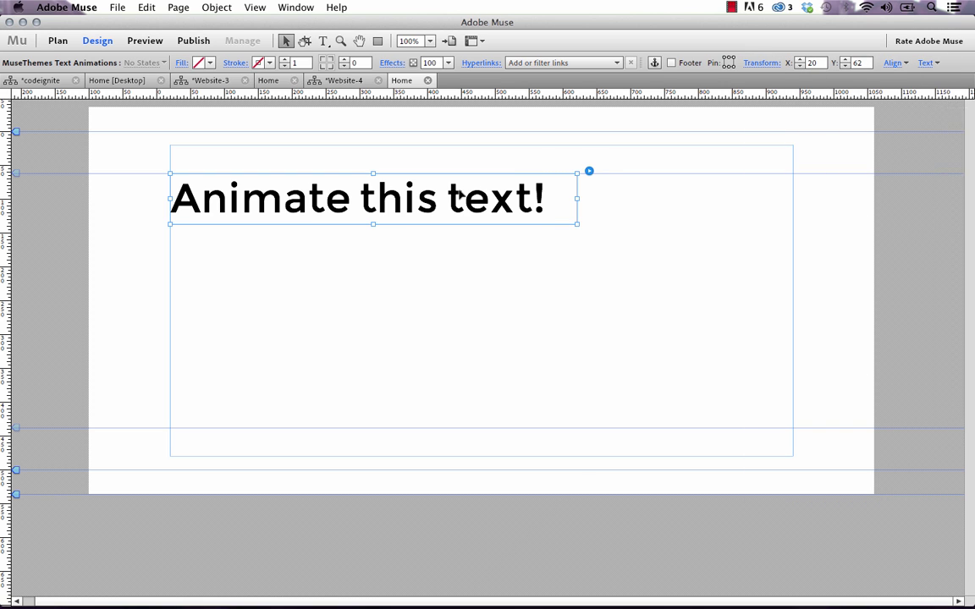
drag(417, 178, 458, 170)
Set the widget's text to animate to "MuseThemes Widget"
click(589, 169)
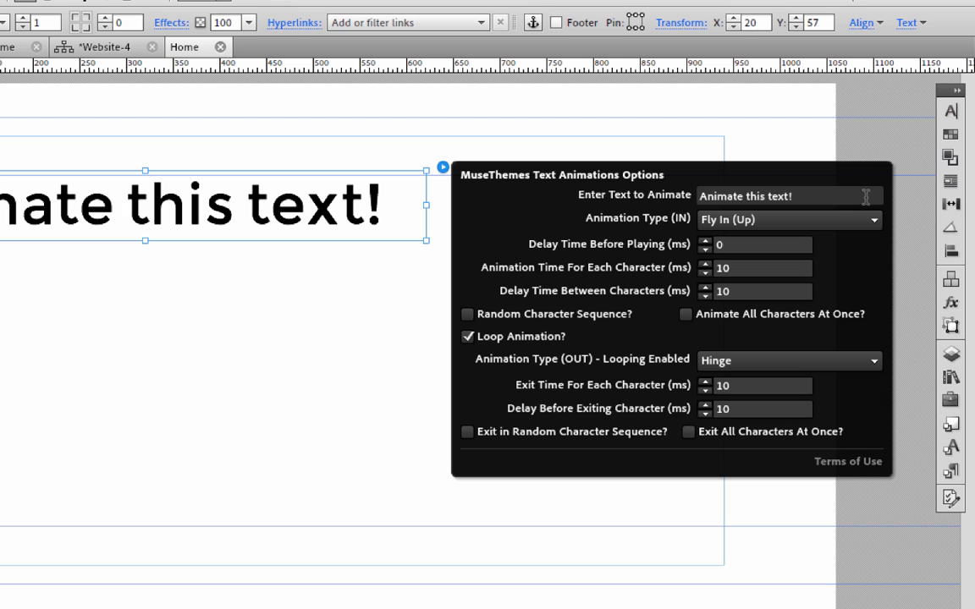
drag(866, 195, 627, 193)
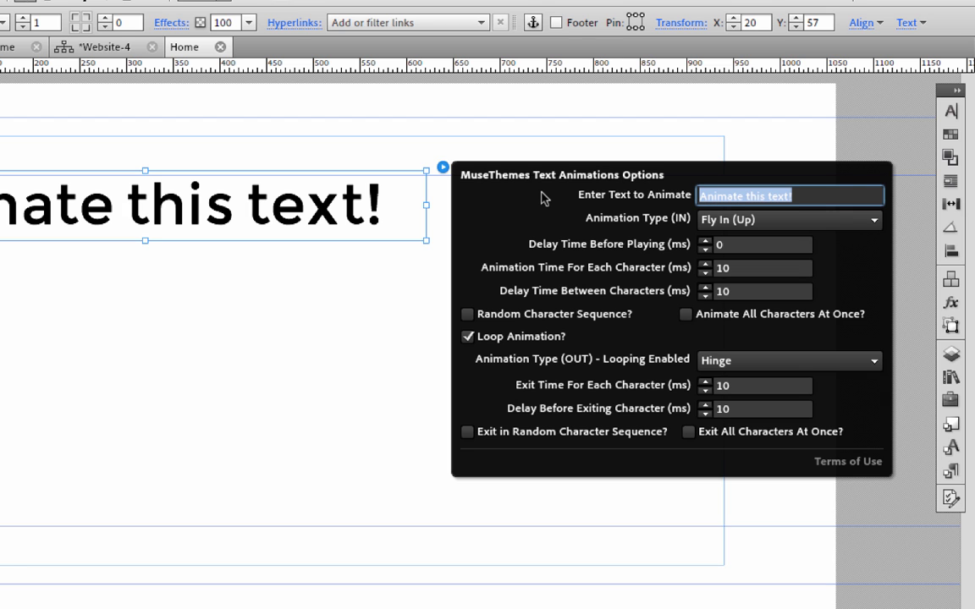
text(MuseThemes Widget)
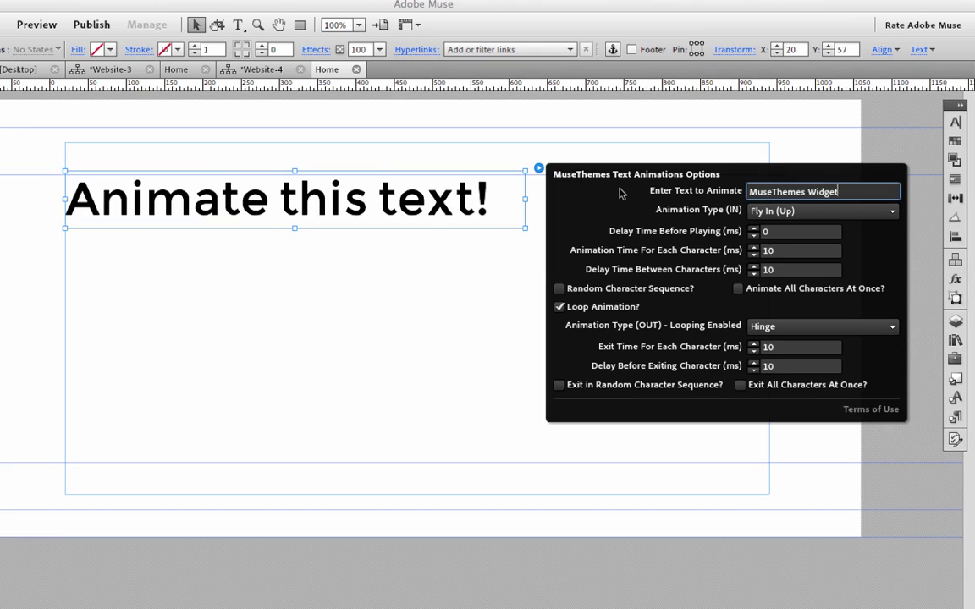
key(Return)
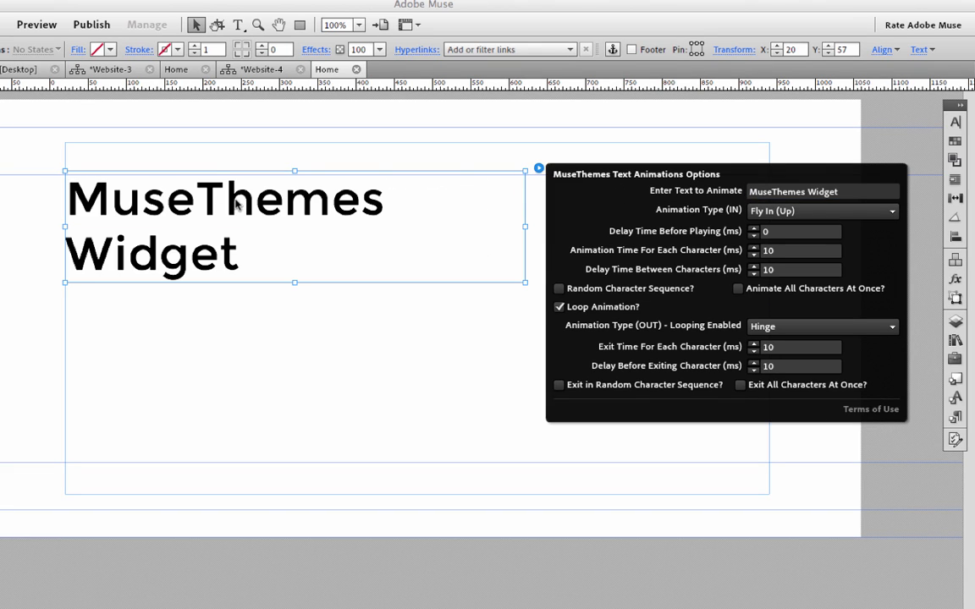
click(284, 247)
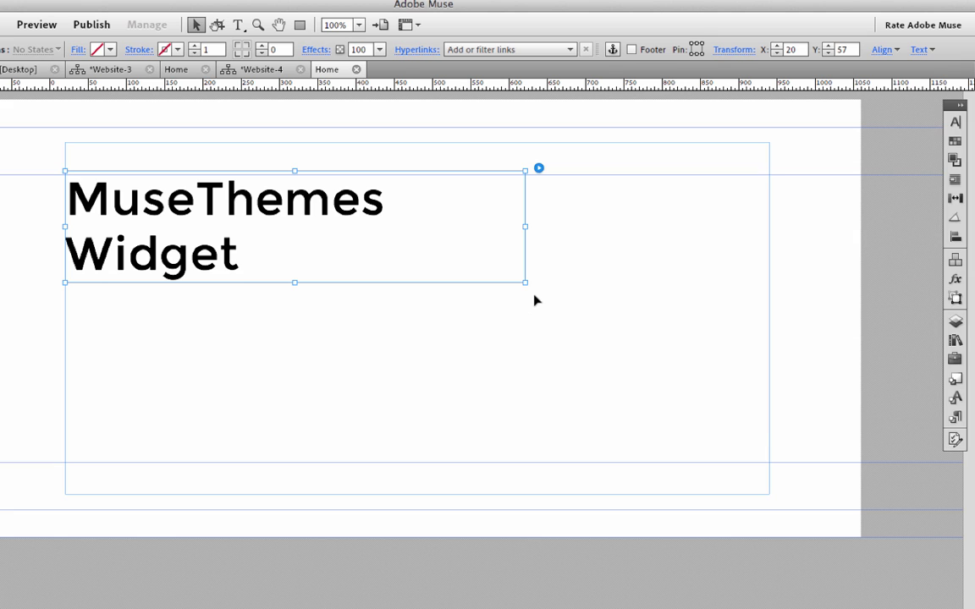
Widen the text animation widget to fit its text on one line and set the font size to 50
drag(525, 283, 610, 265)
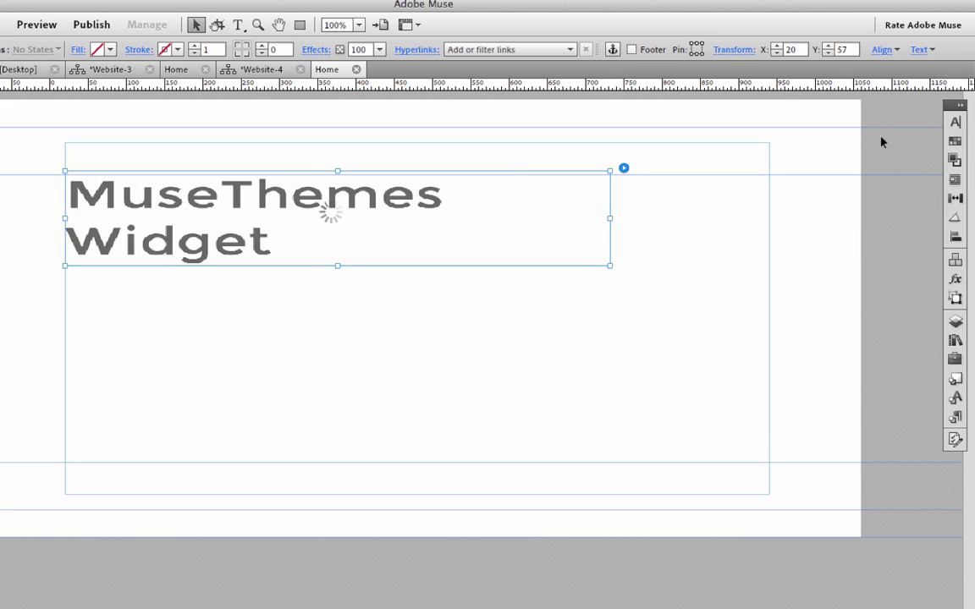
drag(951, 111, 777, 67)
click(758, 206)
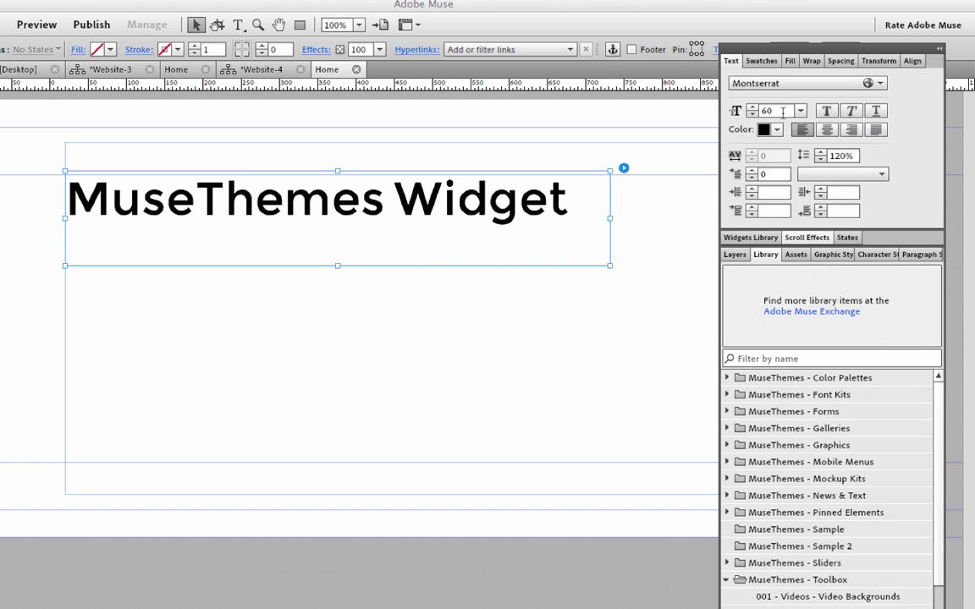
click(748, 110)
text(50)
key(Return)
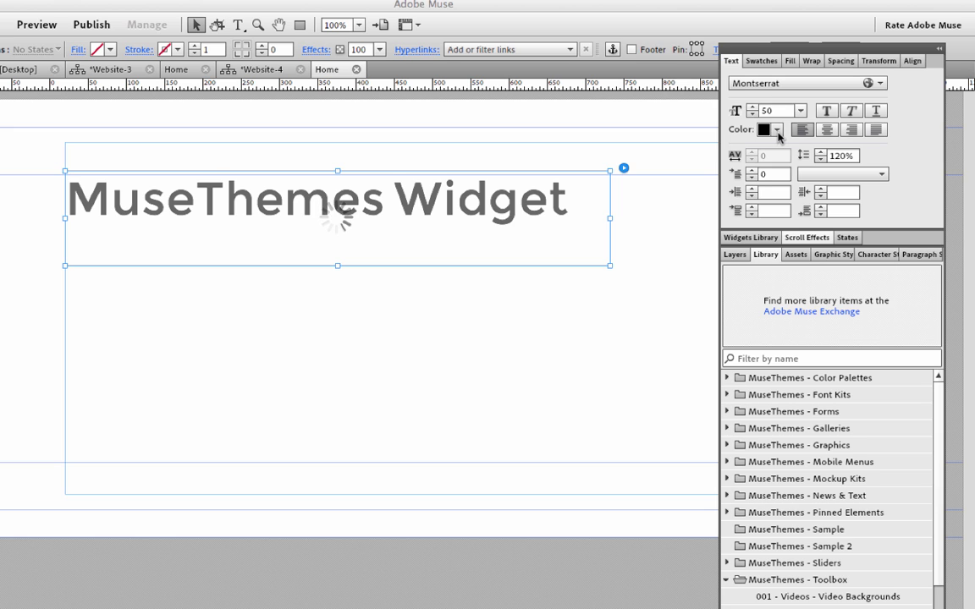
Colour the widget's text light blue (29ABE2) and narrow the widget's frame to just beyond the text
click(777, 130)
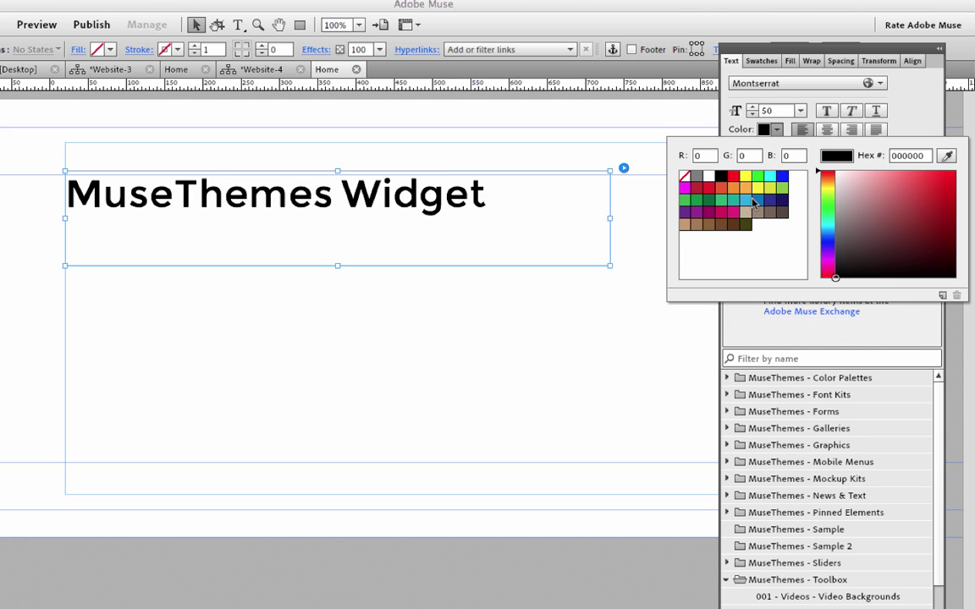
click(745, 200)
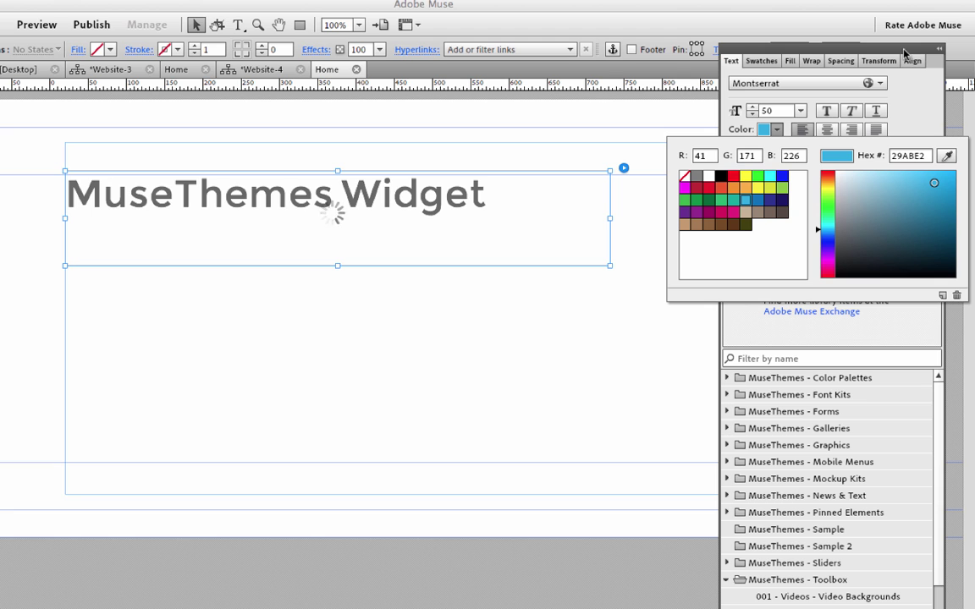
click(937, 49)
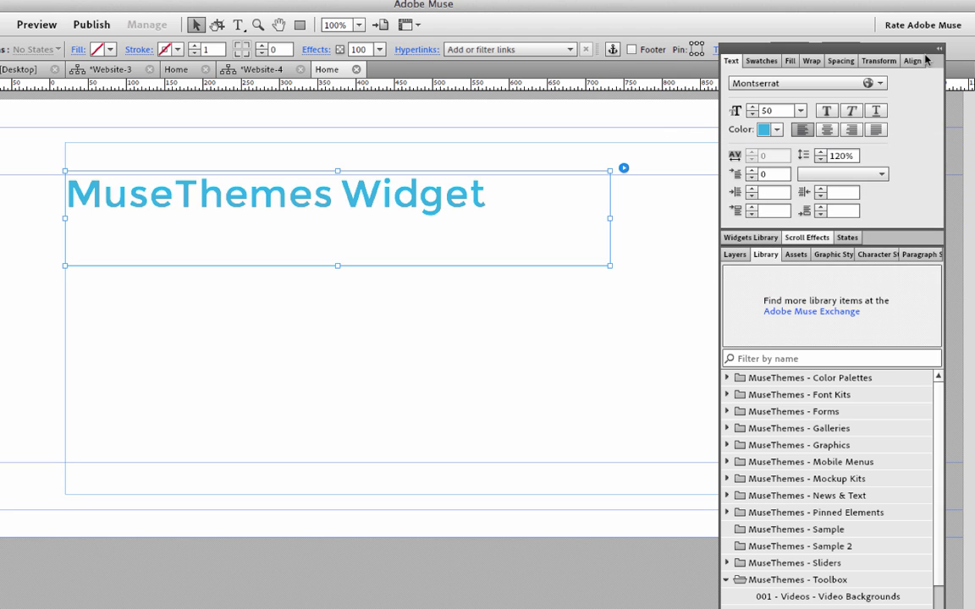
click(937, 49)
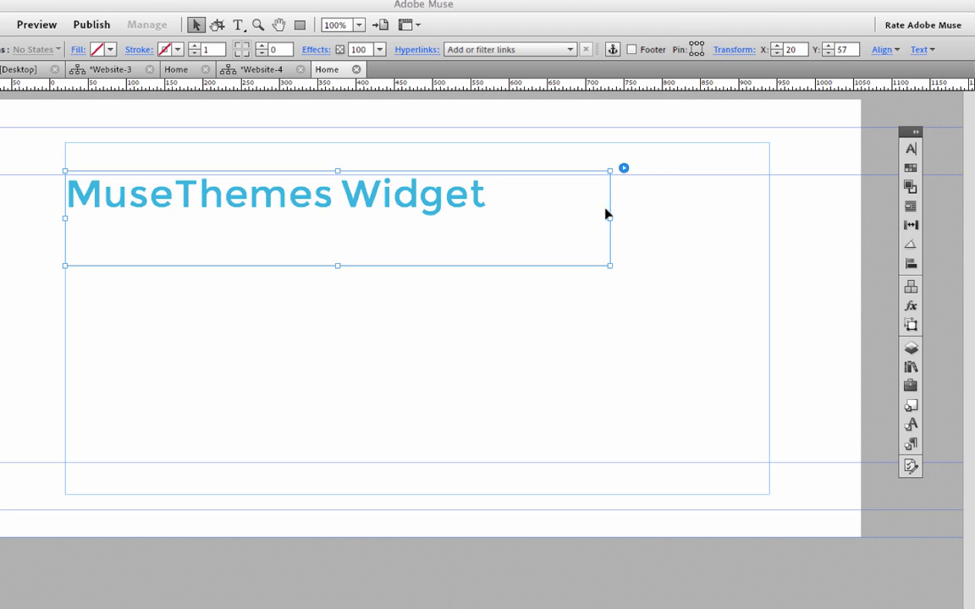
drag(610, 219, 522, 219)
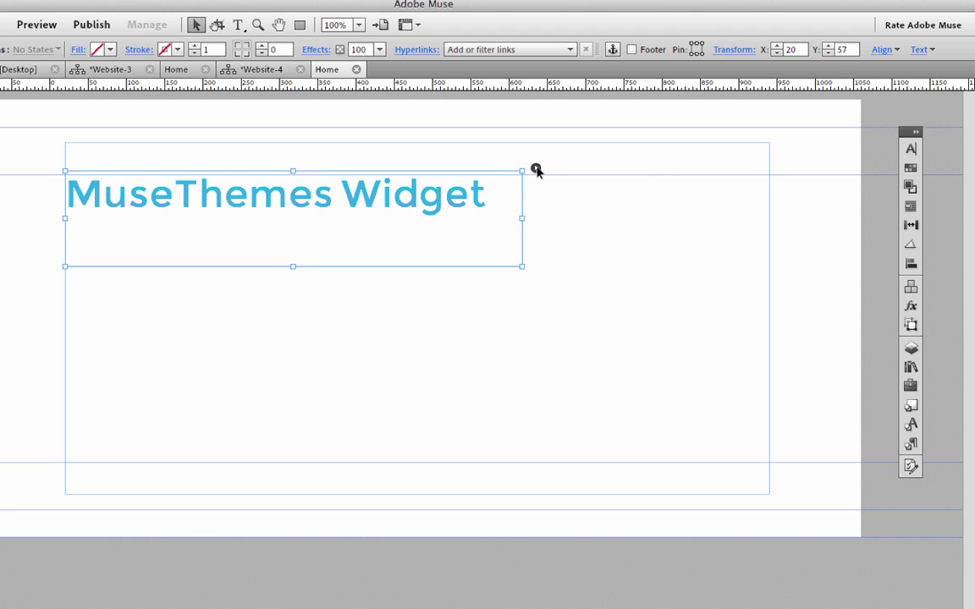
Set the widget's Animation Type (IN) to Fade In
click(535, 170)
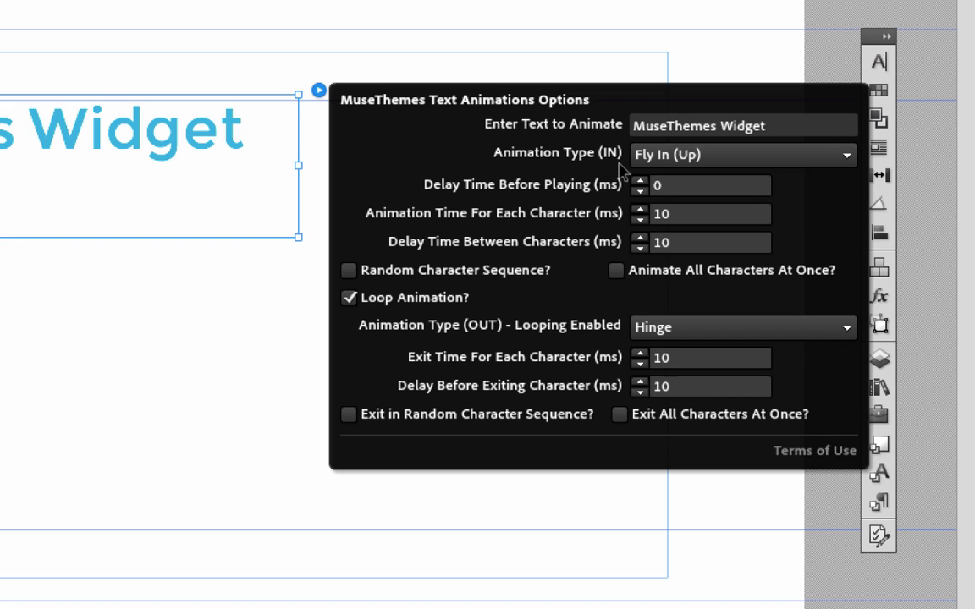
click(701, 159)
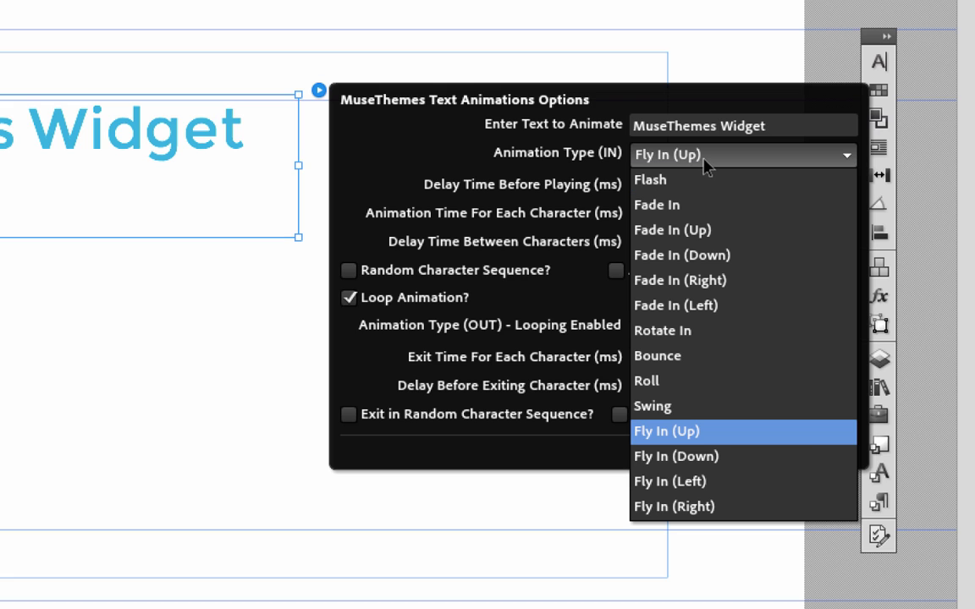
click(679, 212)
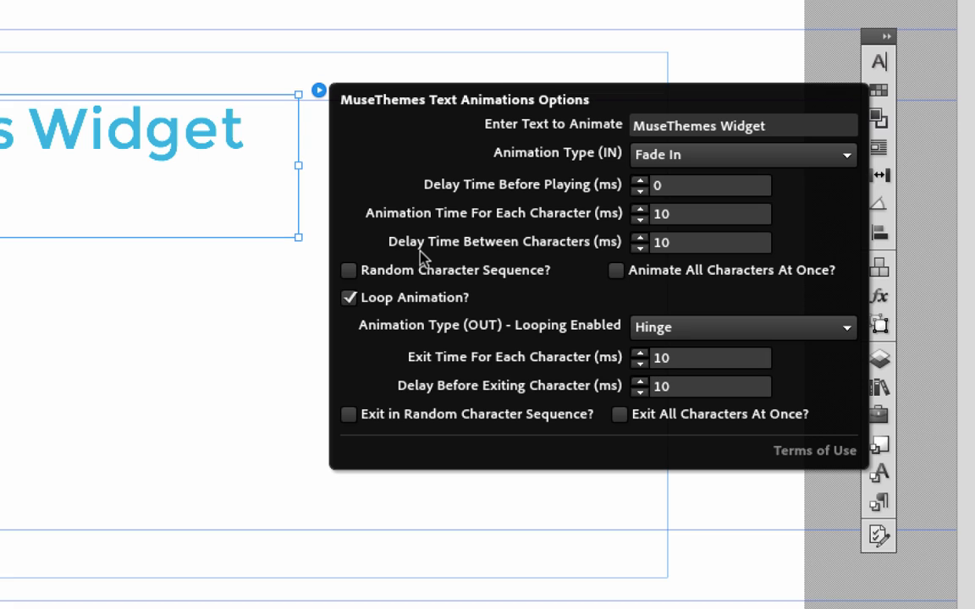
Set the animation time for each character to 30 ms and turn off Loop Animation
click(687, 213)
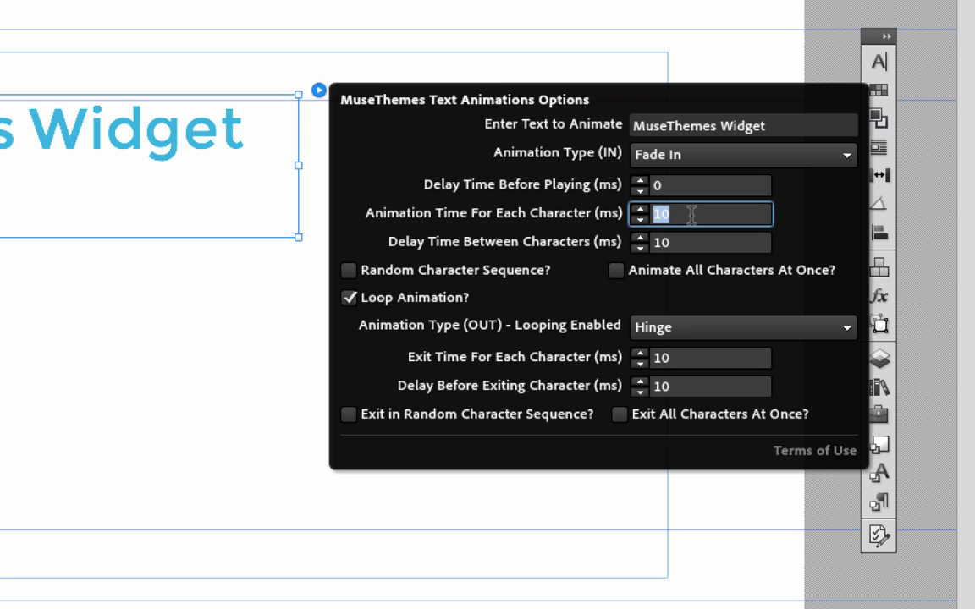
click(643, 214)
drag(635, 214, 753, 211)
text(3)
key(Return)
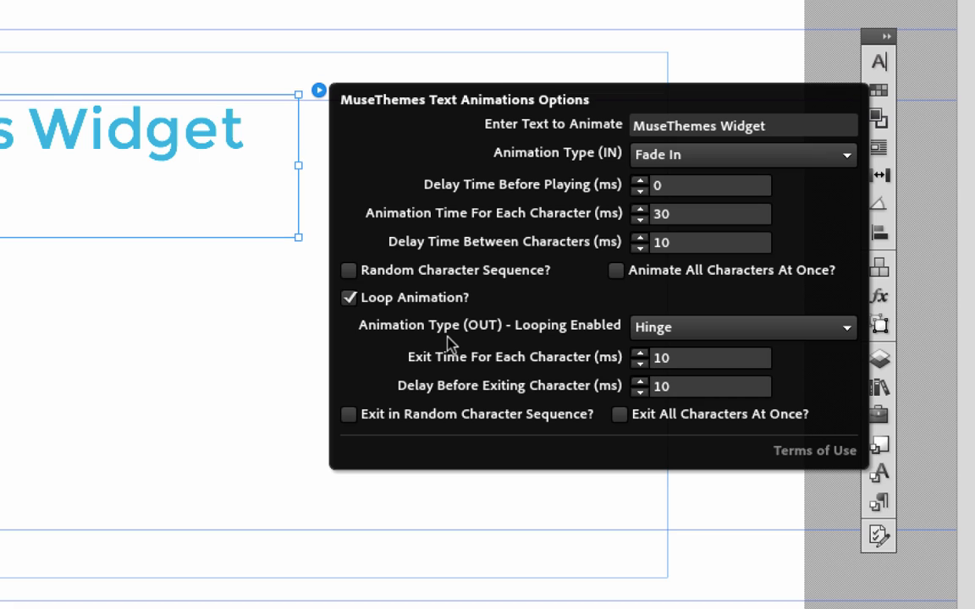
click(354, 300)
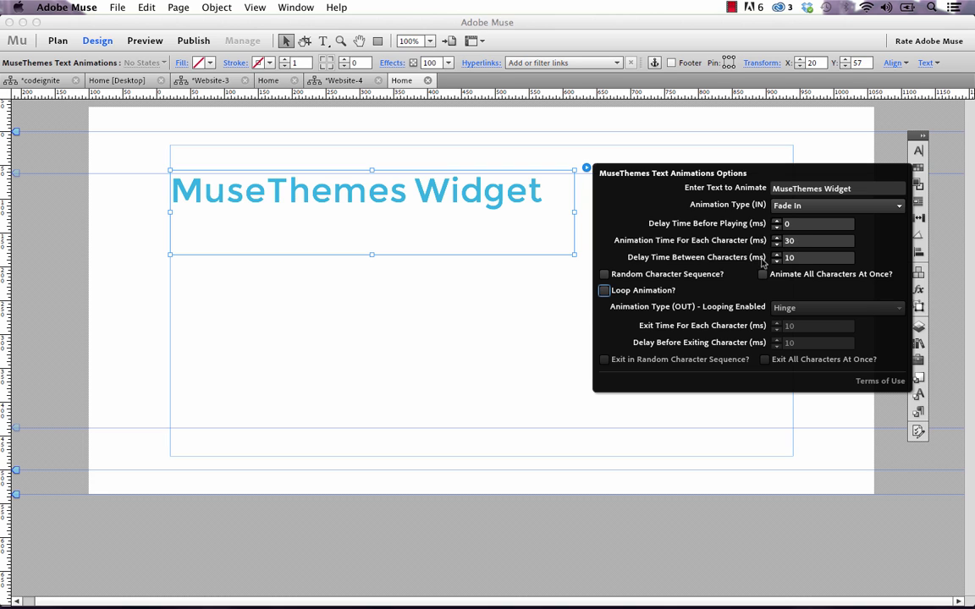
click(588, 304)
Preview the Home page in the browser to check the text animation, and return to Adobe Muse
click(118, 8)
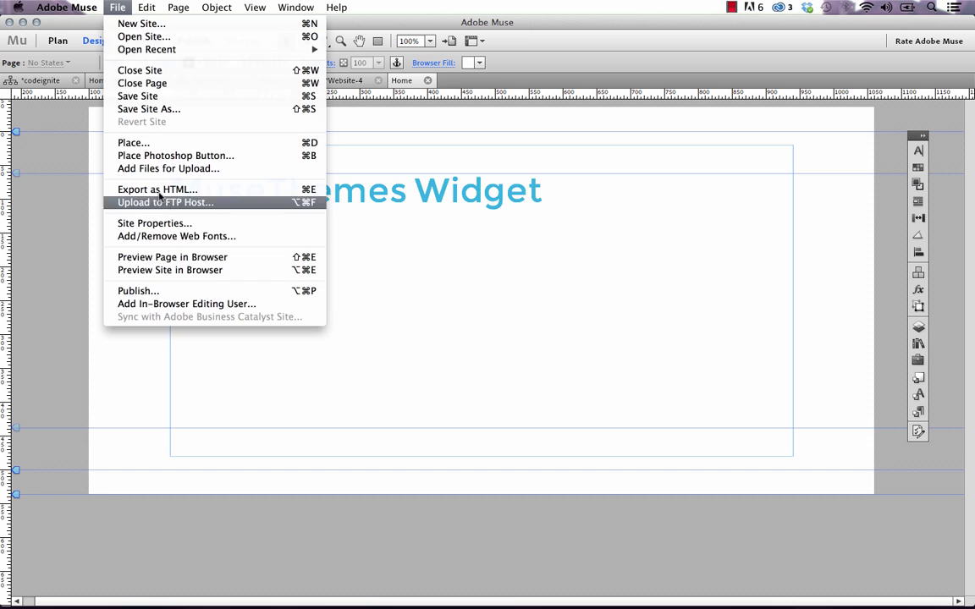
click(188, 257)
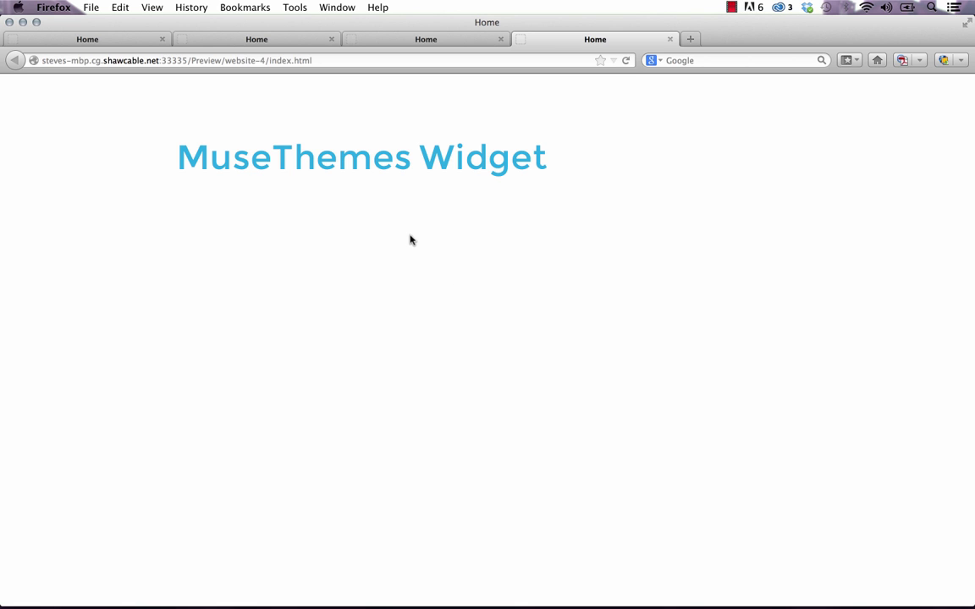
click(382, 590)
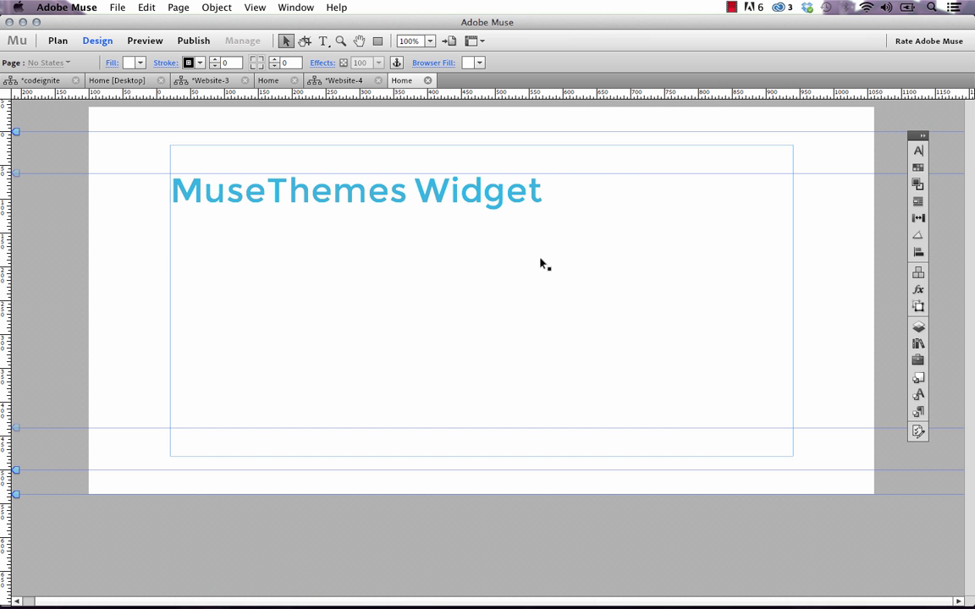
Enable Random Character Sequence for the text animation widget and adjust its animation time for each character
click(486, 181)
click(586, 169)
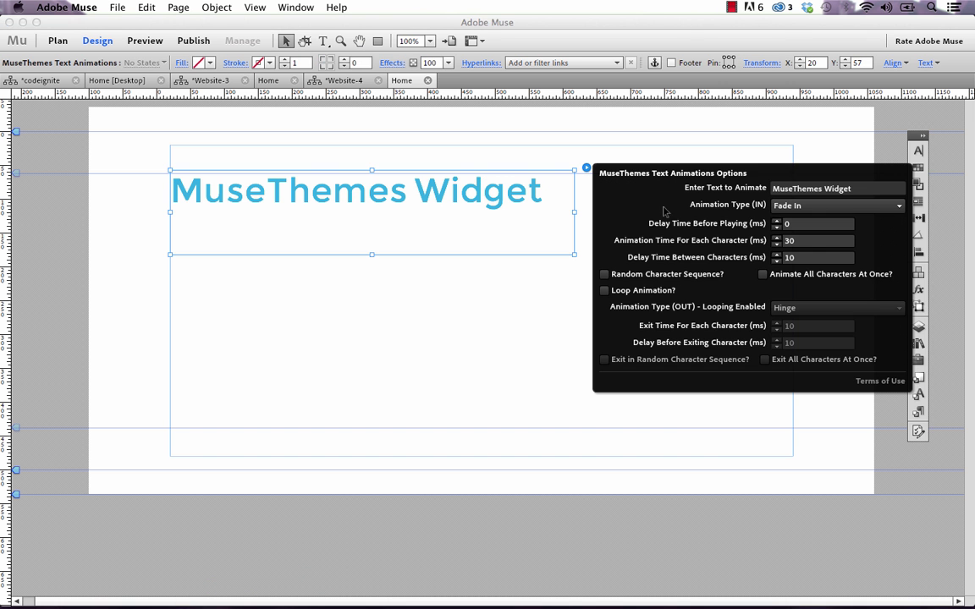
click(604, 275)
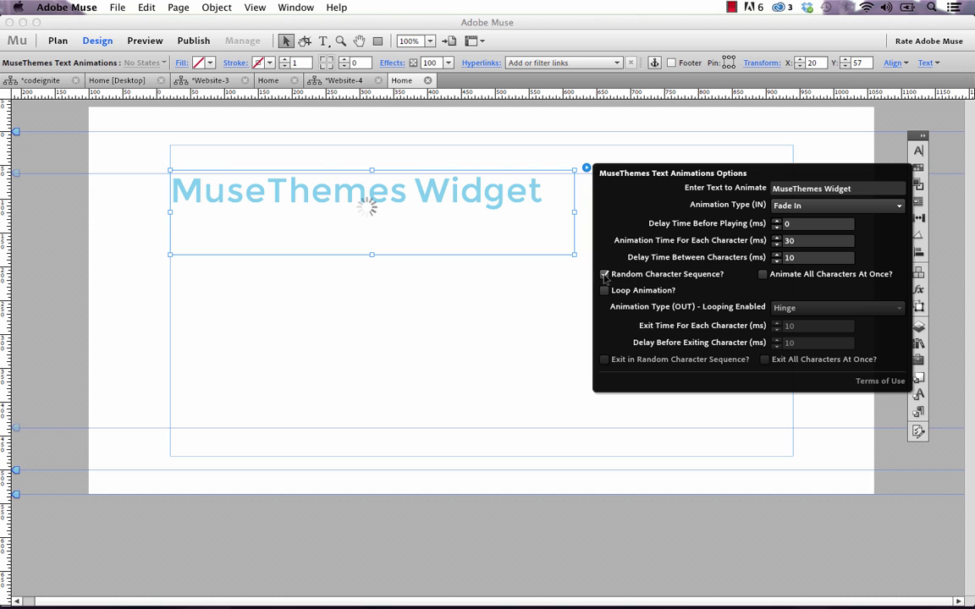
click(777, 242)
click(374, 256)
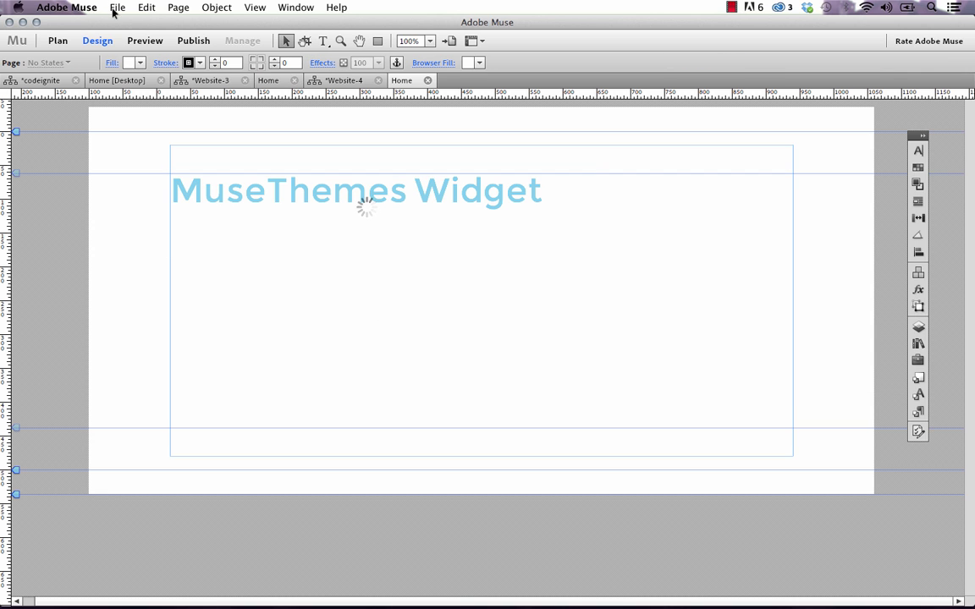
Preview the page in the browser to check the random-sequence Fade In text animation, and return to Adobe Muse
click(116, 7)
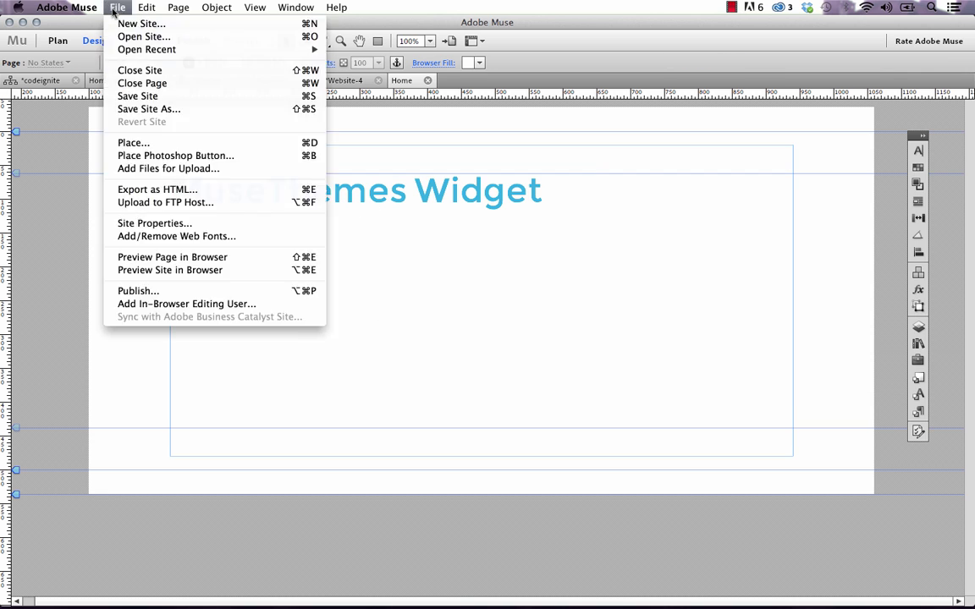
click(190, 257)
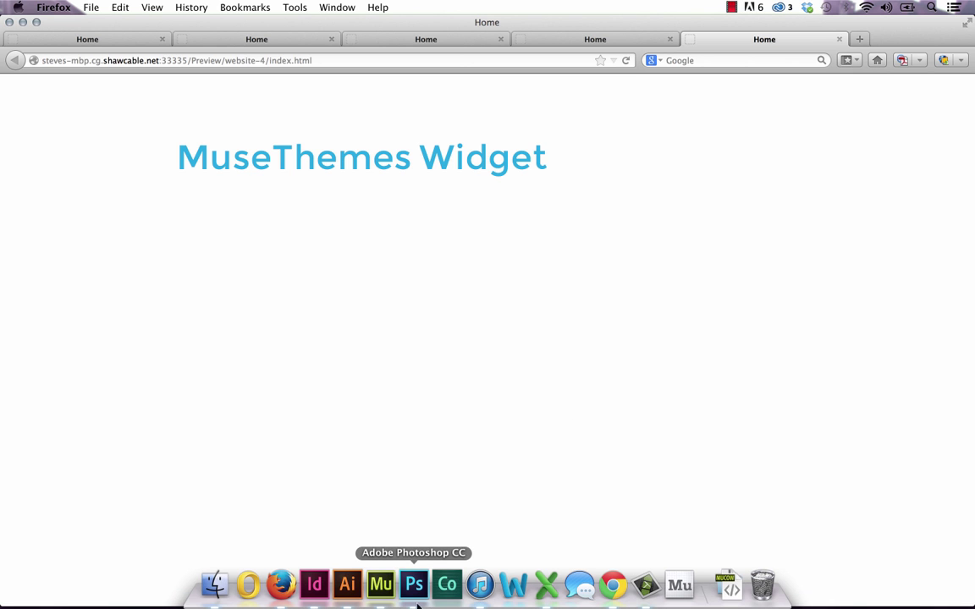
click(380, 584)
Enable Loop Animation for the text animation widget and set its Animation Type (OUT) to Fly Out (Down)
click(472, 193)
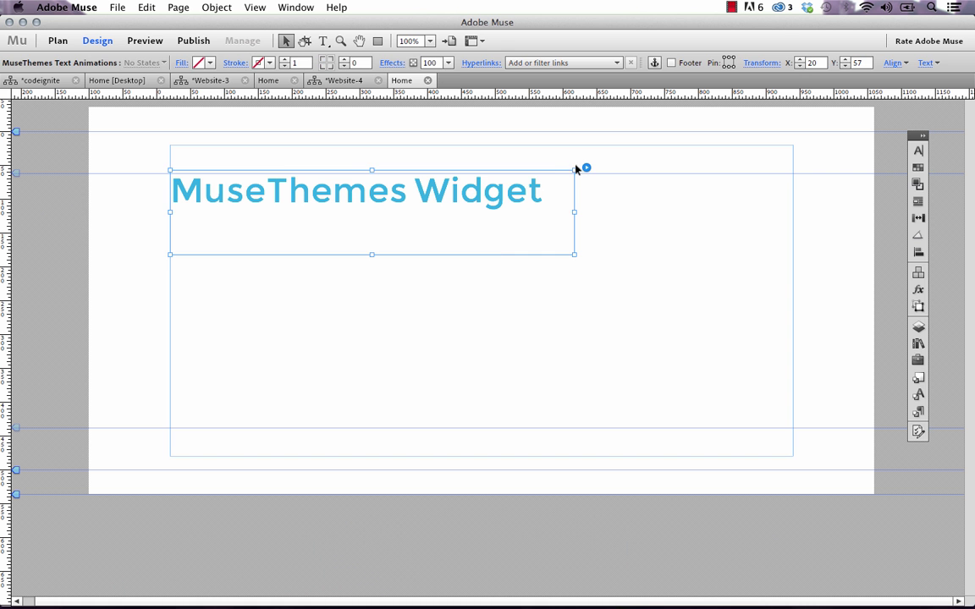
click(586, 169)
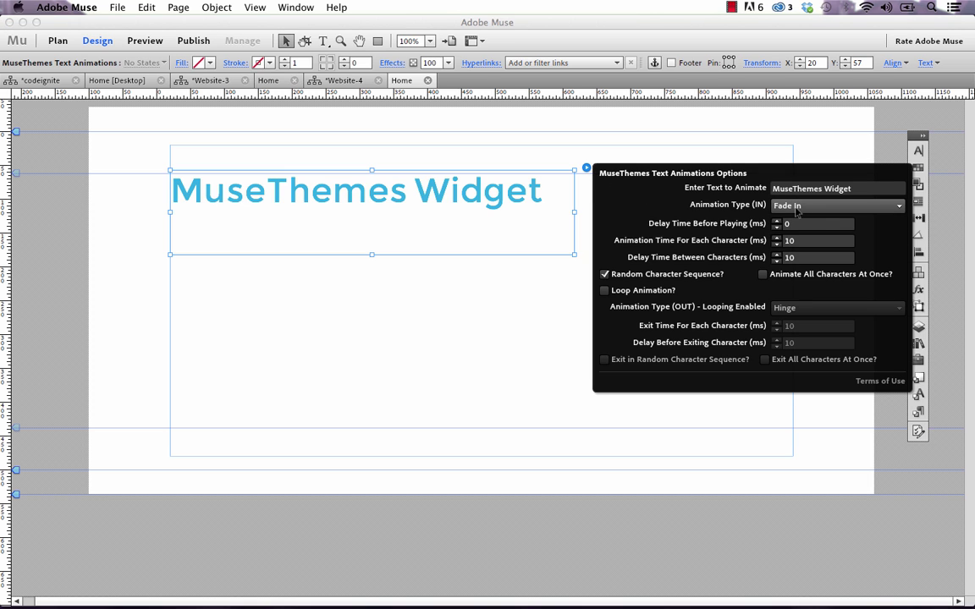
click(604, 291)
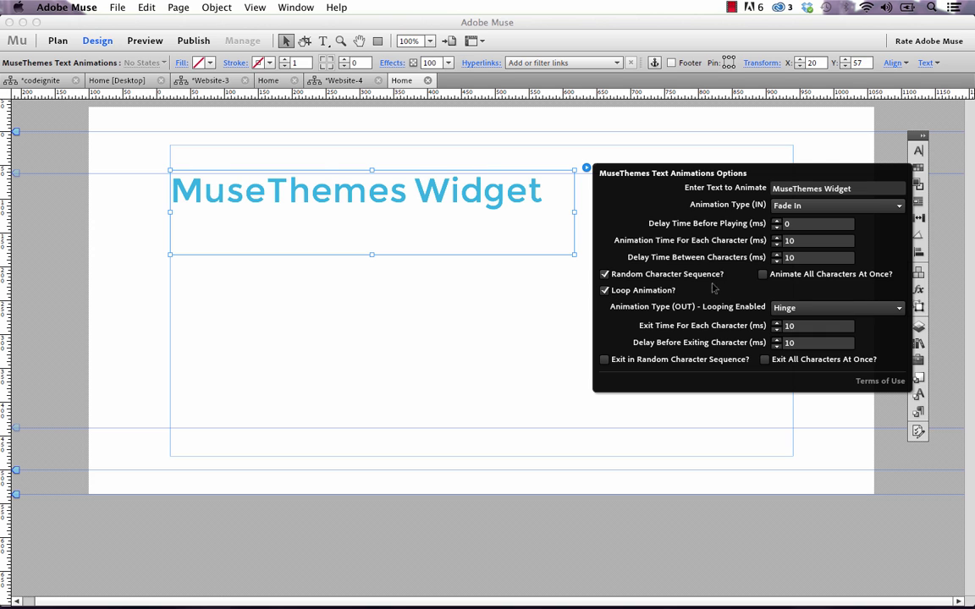
click(795, 310)
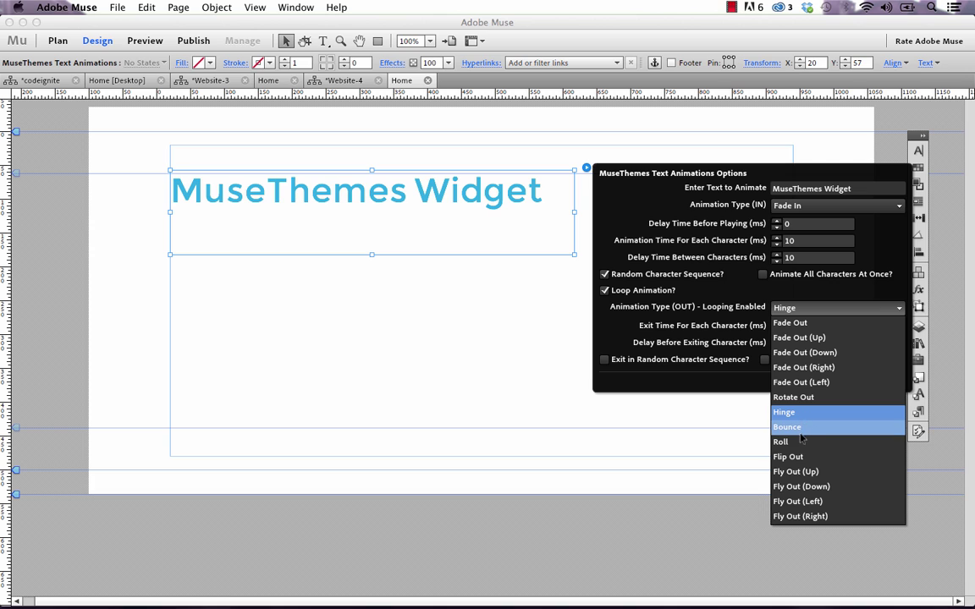
click(818, 489)
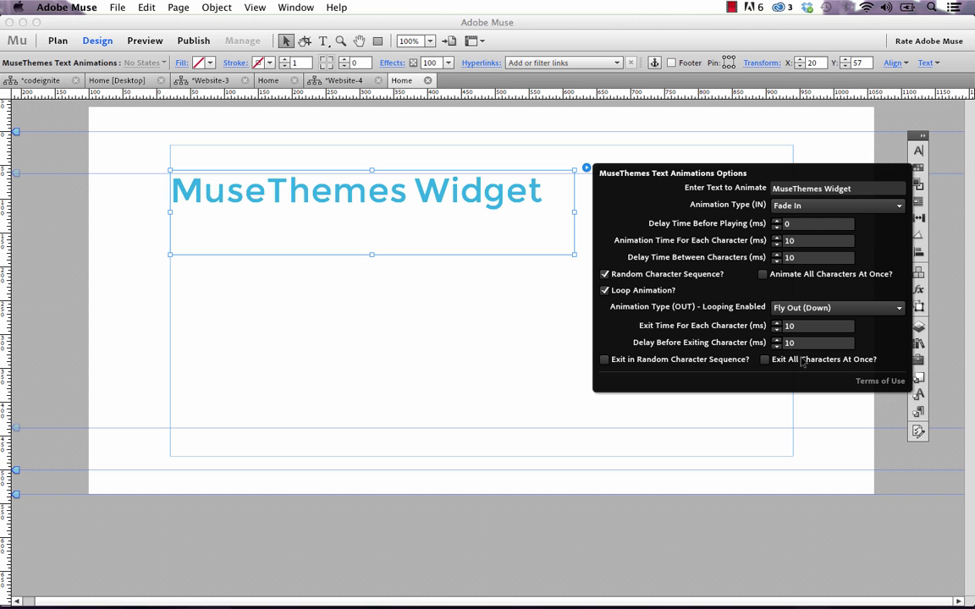
click(496, 297)
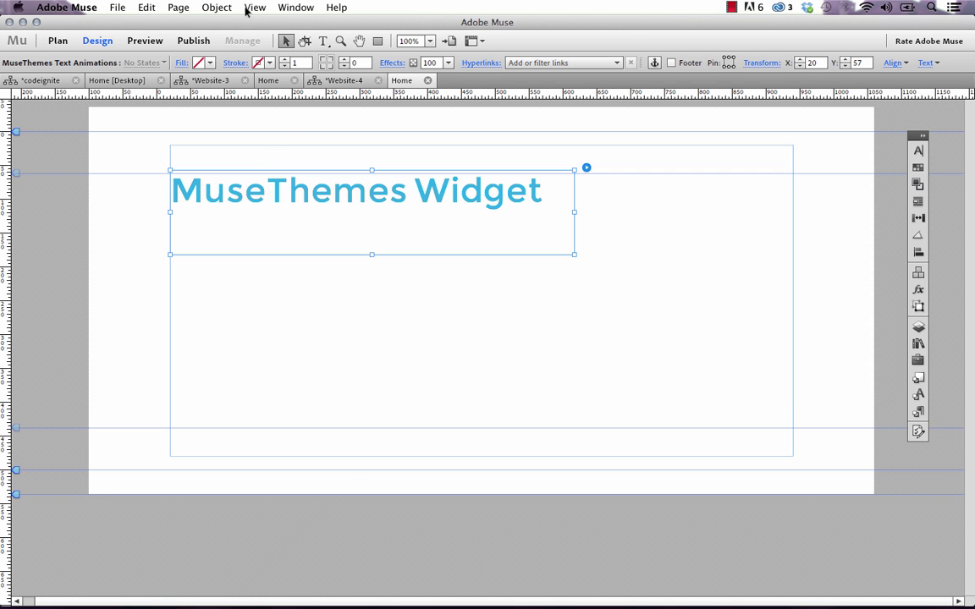
Preview the page in the browser to check the looping animation with its fly-out exit, and return to Adobe Muse
click(117, 7)
click(211, 257)
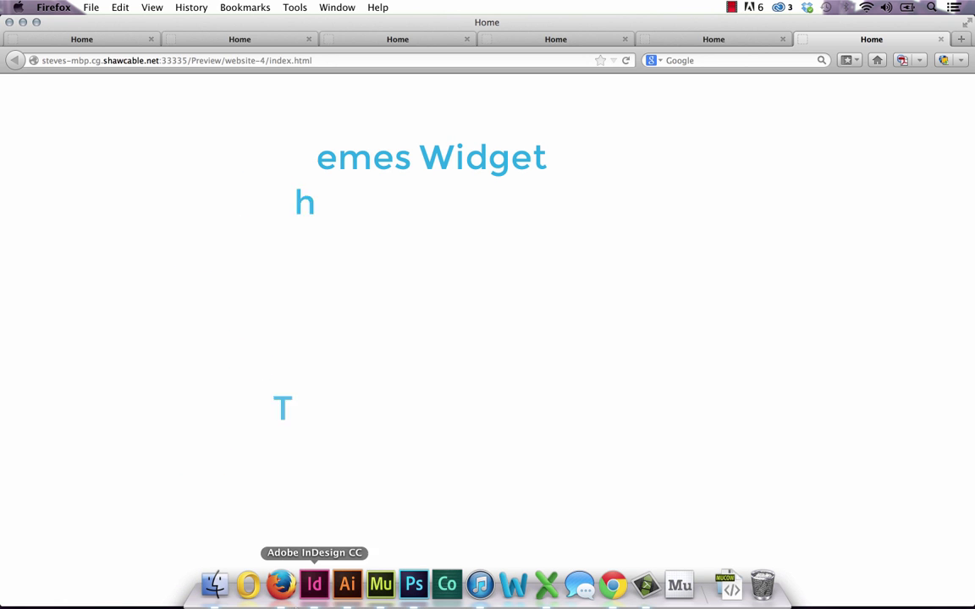
click(378, 595)
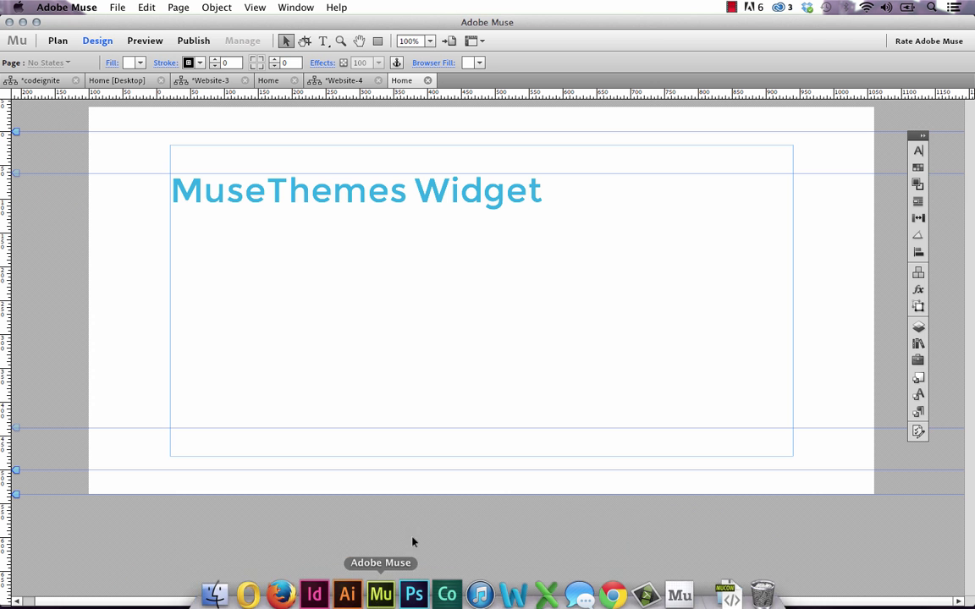
Set the text animation widget's Animation Type (IN) to Rotate In and its Animation Type (OUT) to Hinge
click(496, 192)
click(586, 168)
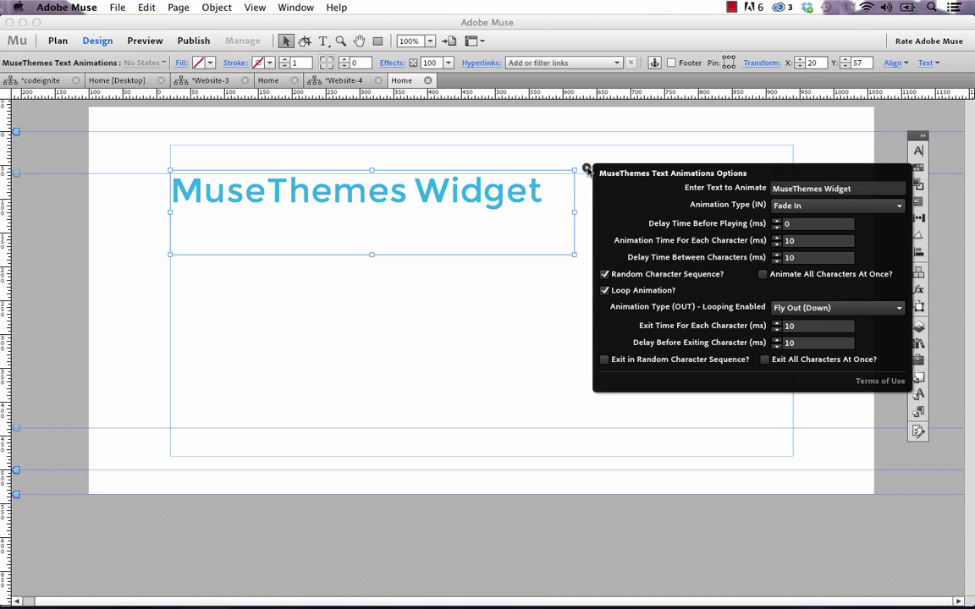
click(792, 210)
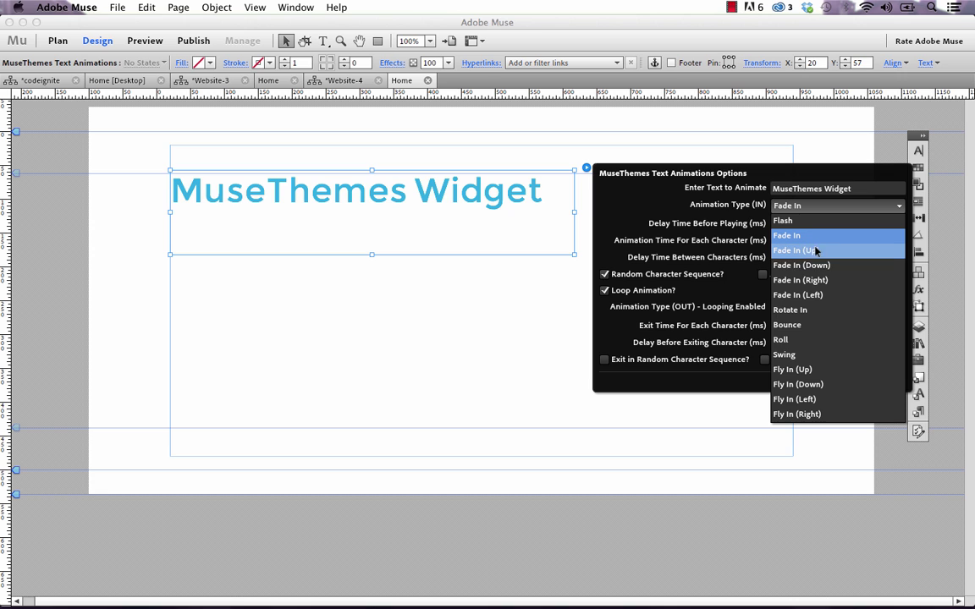
click(803, 310)
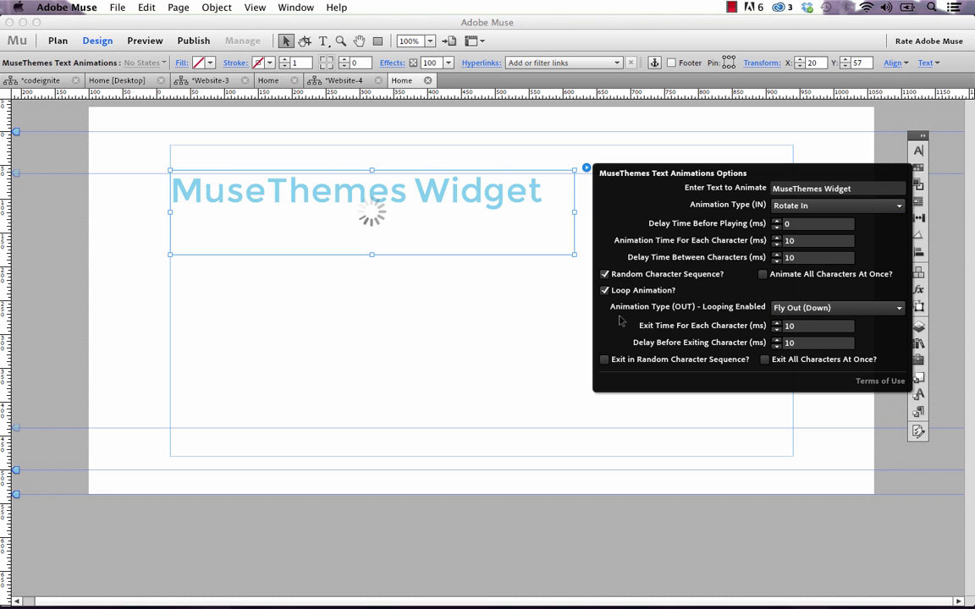
click(806, 309)
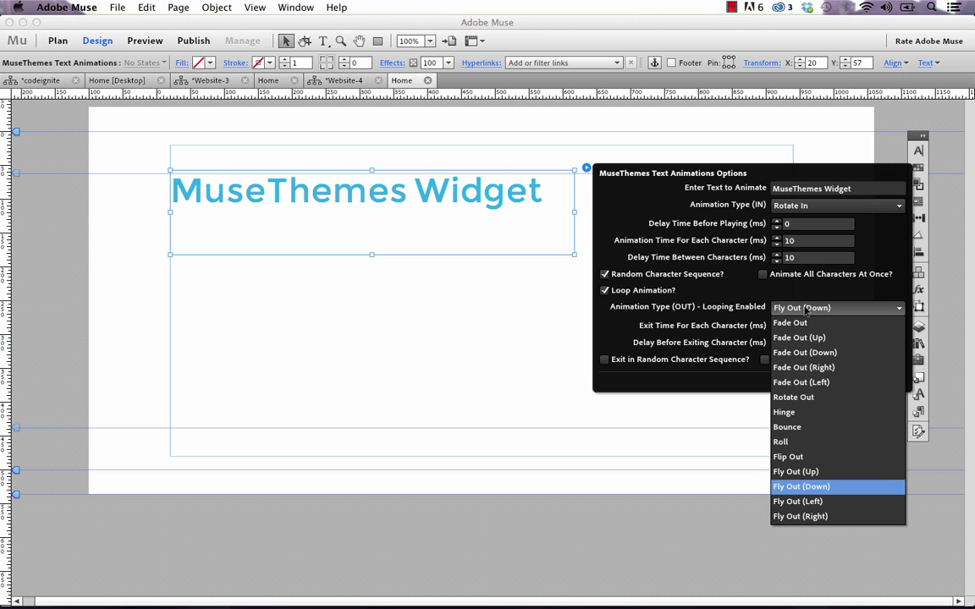
click(808, 413)
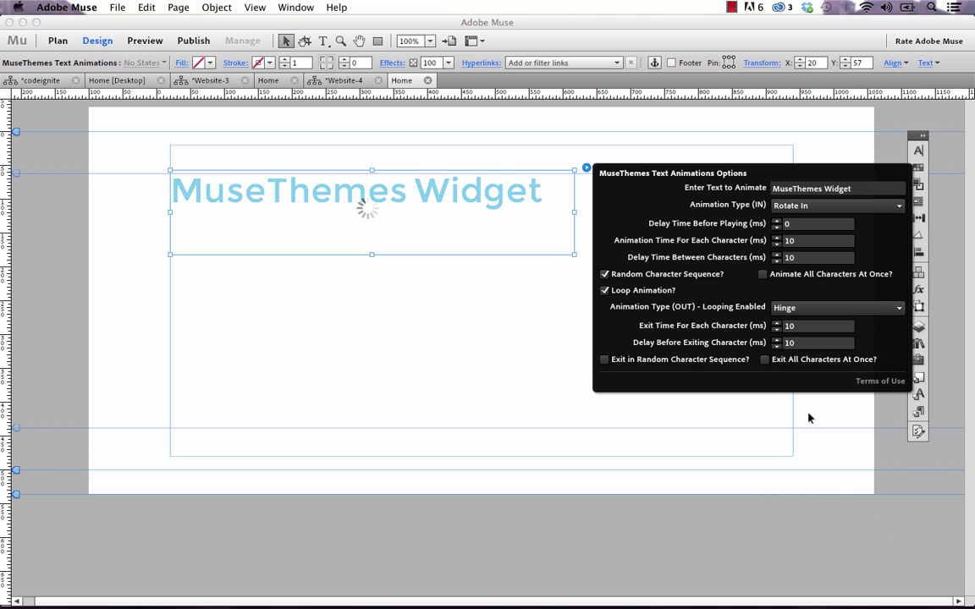
Set the exit time for each character to 40 ms and enable Exit in Random Character Sequence
click(795, 328)
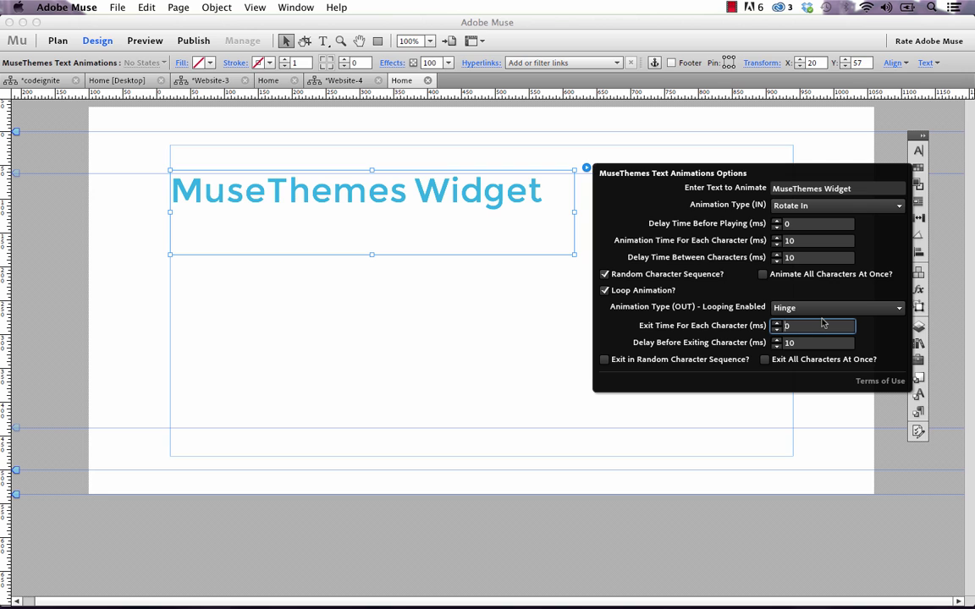
text(4)
key(Return)
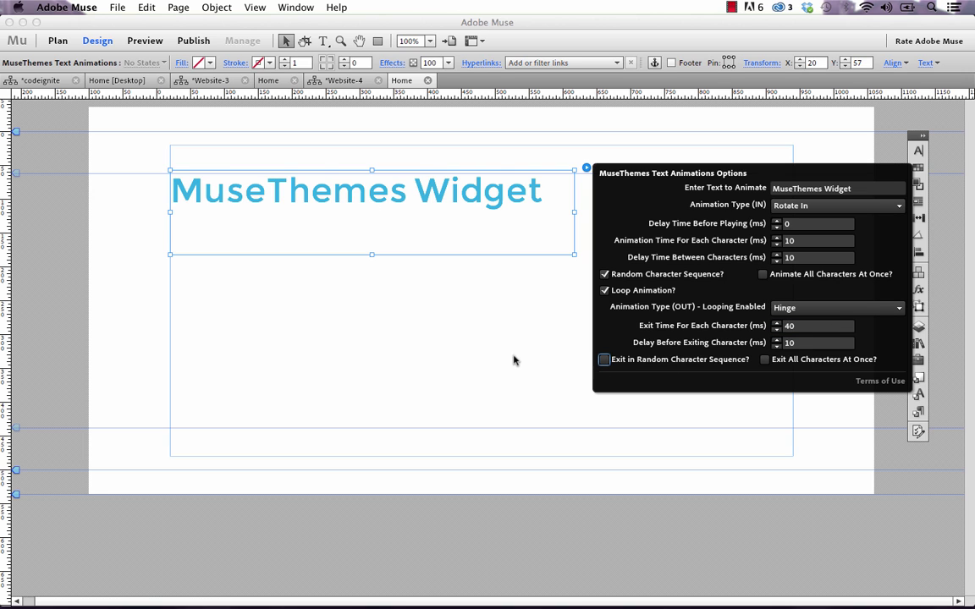
click(603, 359)
click(419, 353)
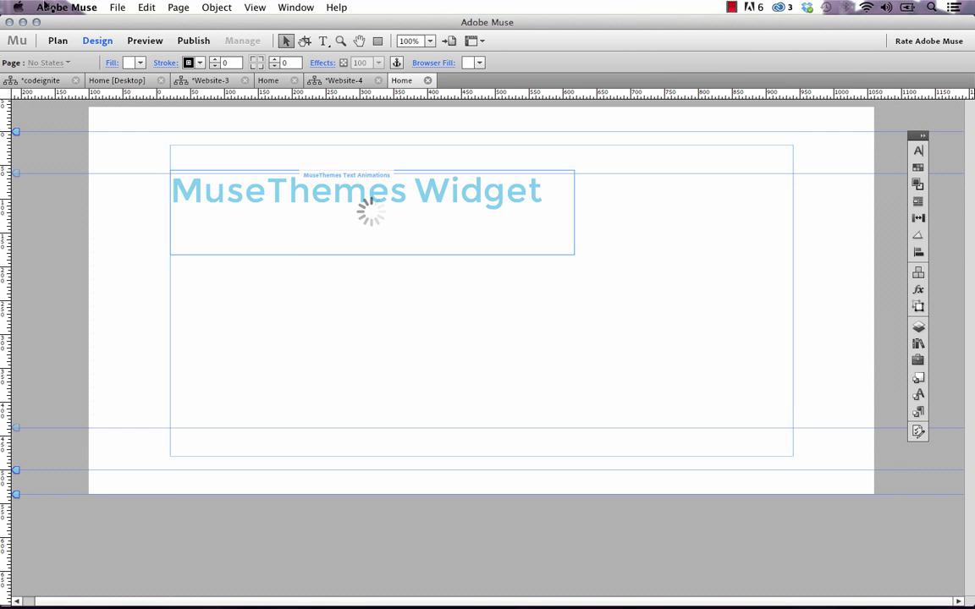
Preview the page in the browser to check the Rotate In and Hinge text animation
click(117, 7)
click(175, 256)
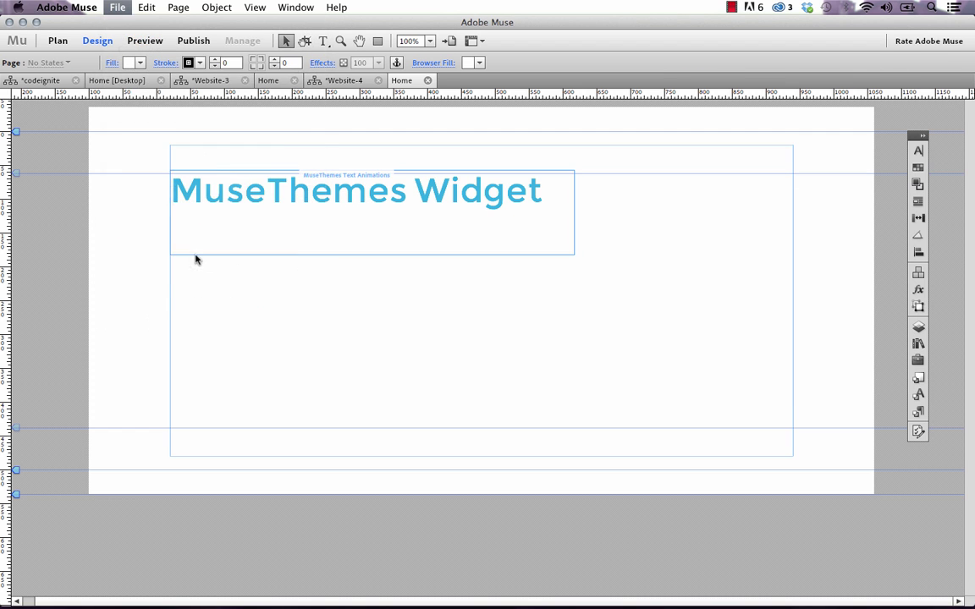